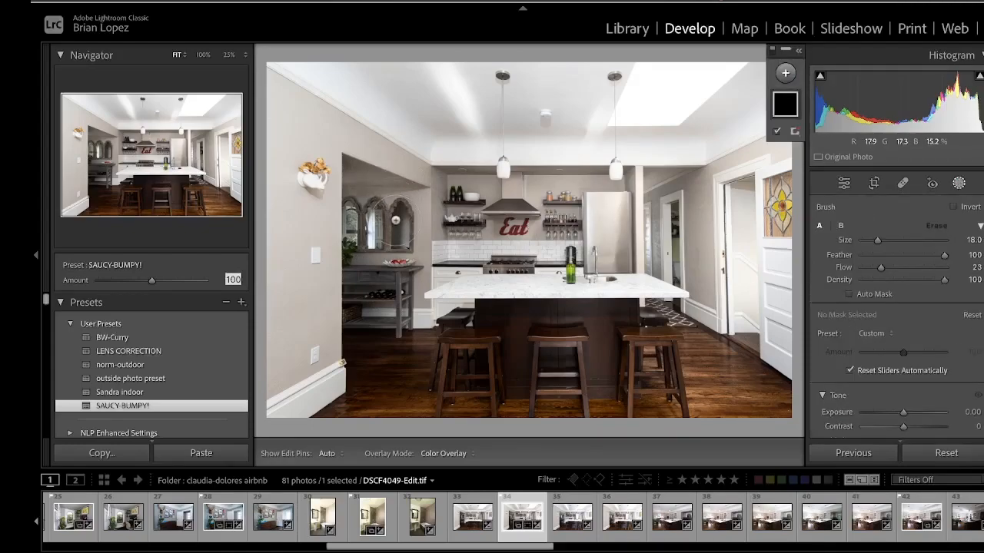
Paint a brush mask over the dark left alcove wall and shelves and raise its exposure to 2.09.
left_click(959, 183)
left_click(959, 184)
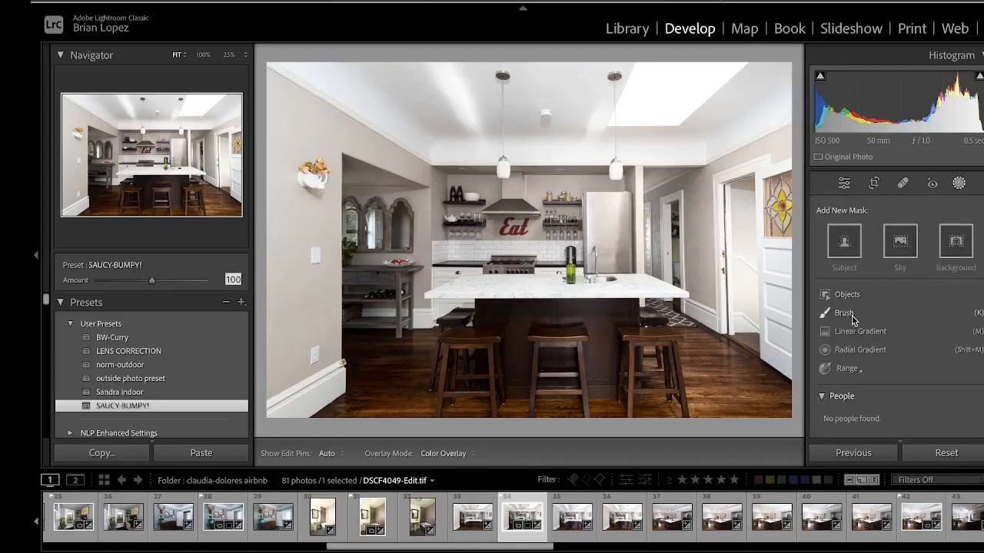
left_click(842, 313)
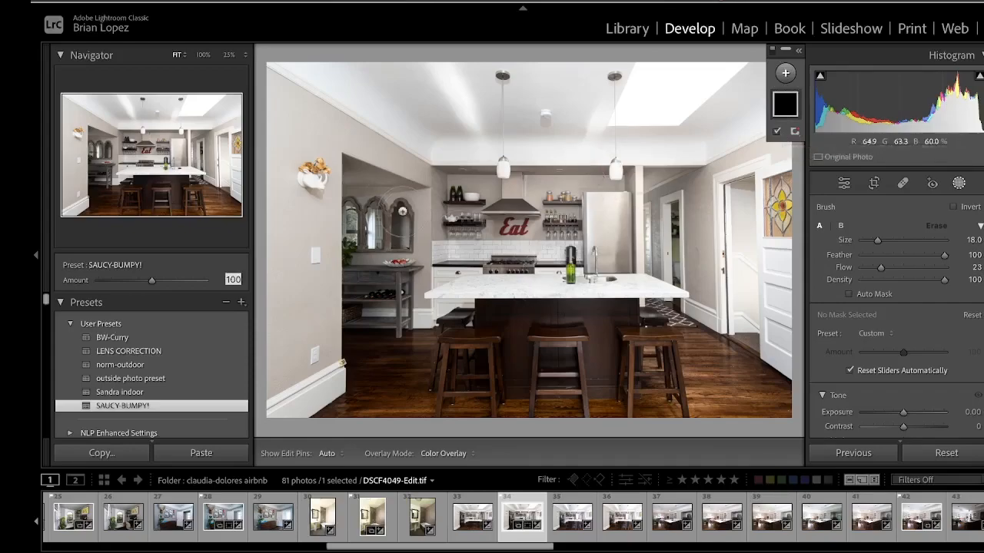
key("h")
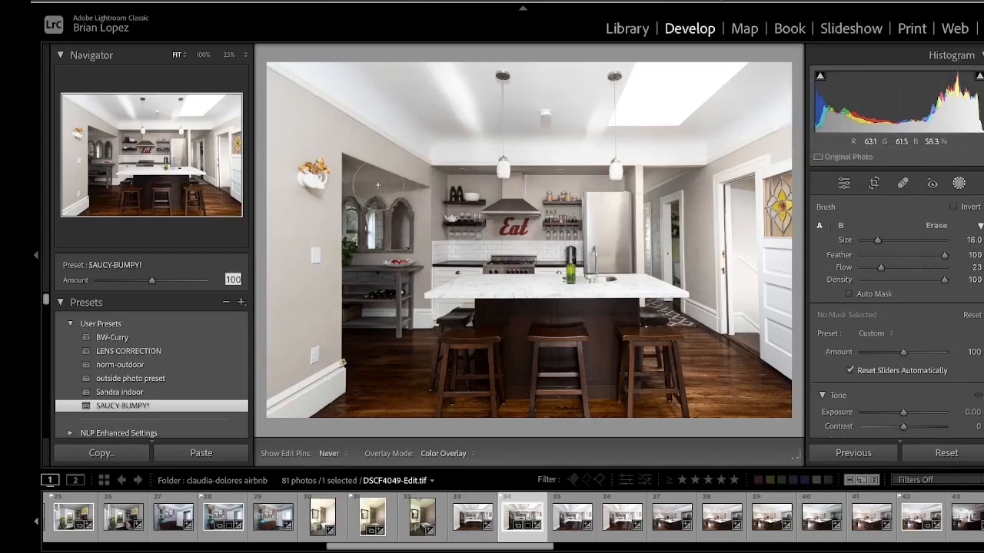
mouse_move(355, 308)
left_mouse_down()
mouse_move(350, 323)
mouse_move(362, 340)
mouse_move(351, 330)
mouse_move(378, 302)
mouse_move(360, 278)
mouse_move(384, 229)
mouse_move(378, 330)
mouse_move(388, 312)
mouse_move(400, 327)
mouse_move(421, 329)
mouse_move(411, 321)
left_mouse_up()
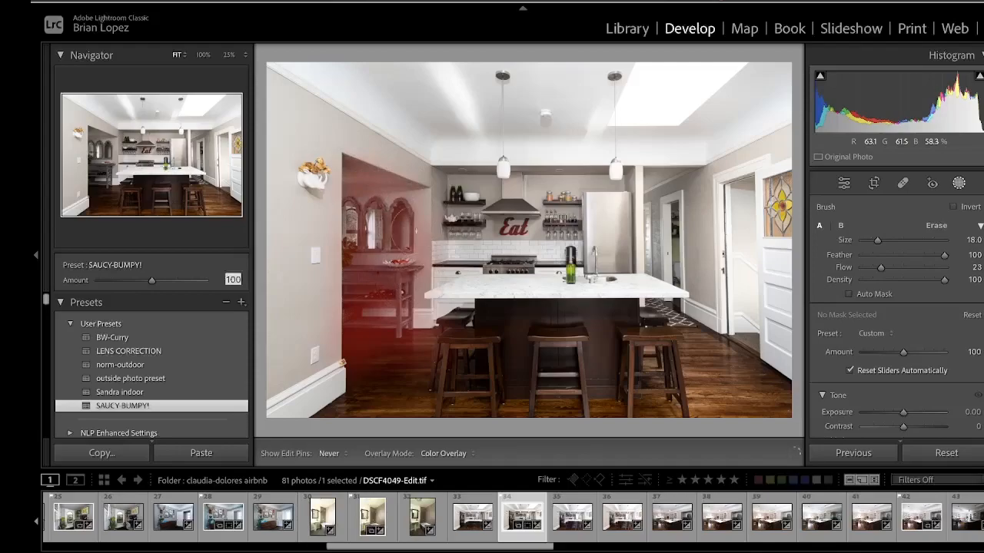
mouse_move(360, 175)
left_mouse_down()
mouse_move(373, 241)
mouse_move(364, 314)
mouse_move(387, 272)
mouse_move(403, 295)
mouse_move(359, 380)
mouse_move(358, 405)
mouse_move(346, 406)
mouse_move(406, 371)
mouse_move(411, 381)
mouse_move(419, 250)
left_mouse_up()
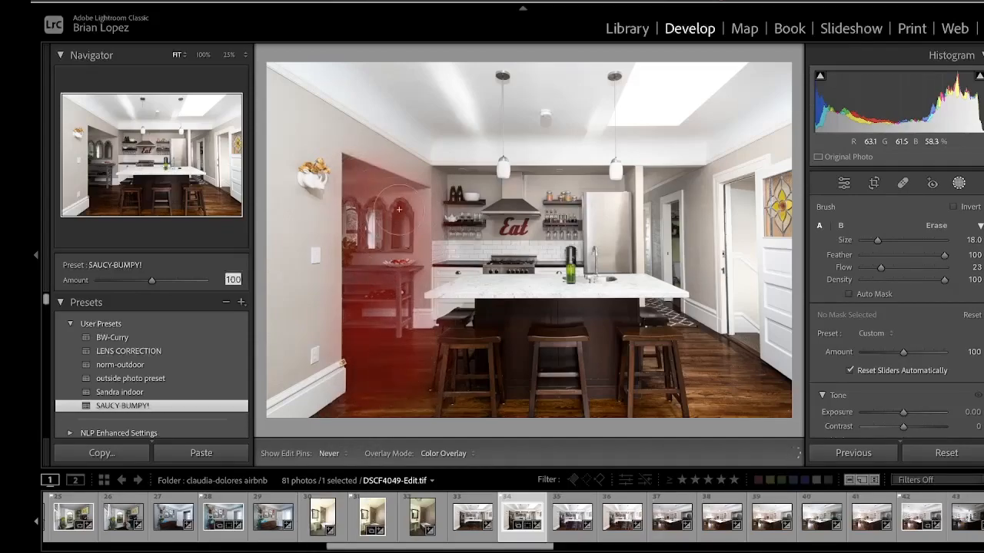
left_click_drag(415, 311, 411, 341)
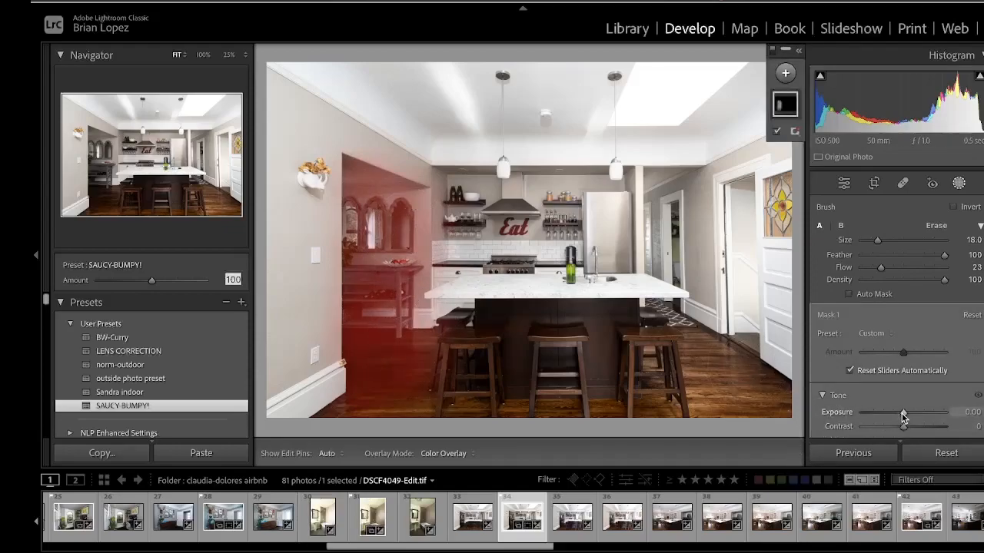
scroll(903, 416, "down", 2)
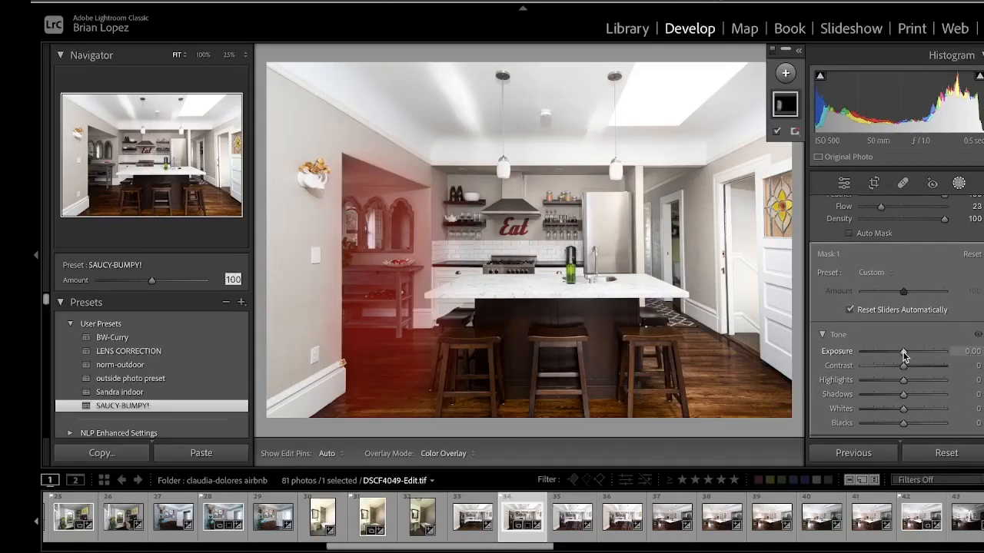
left_click_drag(904, 353, 925, 356)
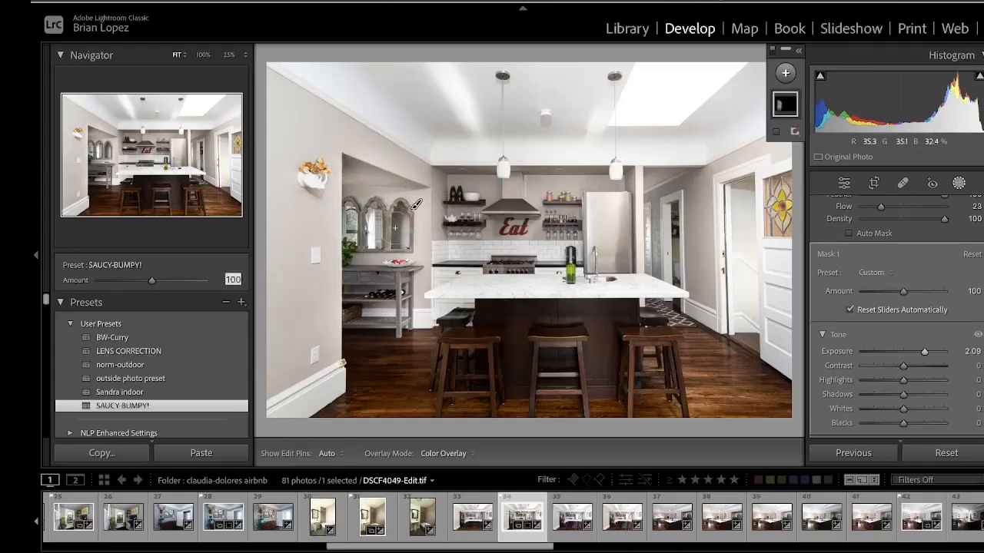
Compare the brushed alcove by toggling the mask pins and the before/after view.
key("h")
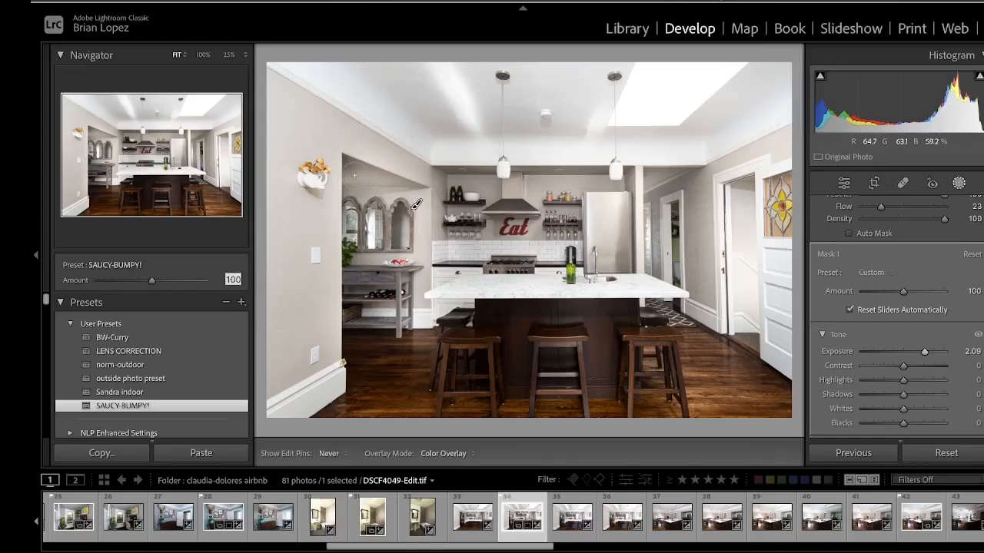
key("h")
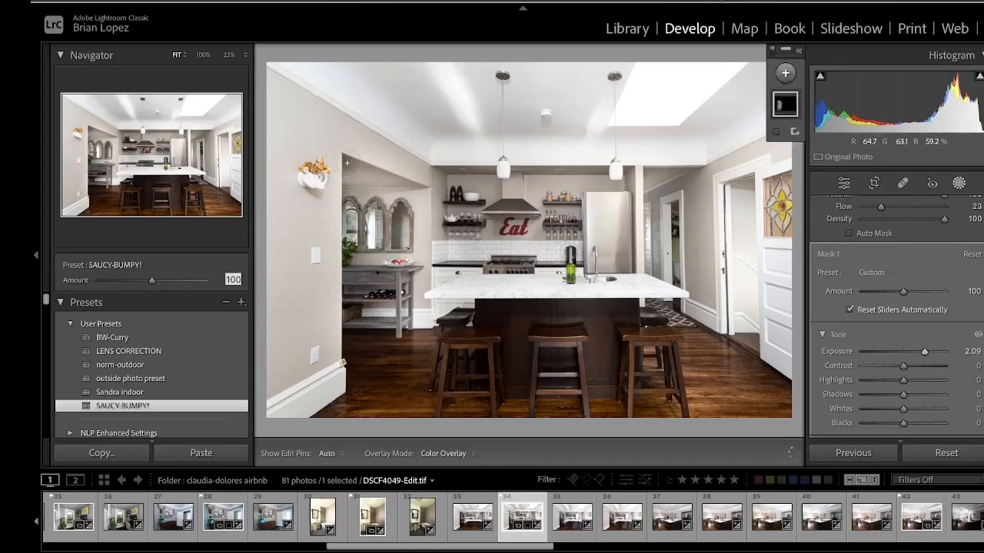
key("h")
key("h")
key("h")
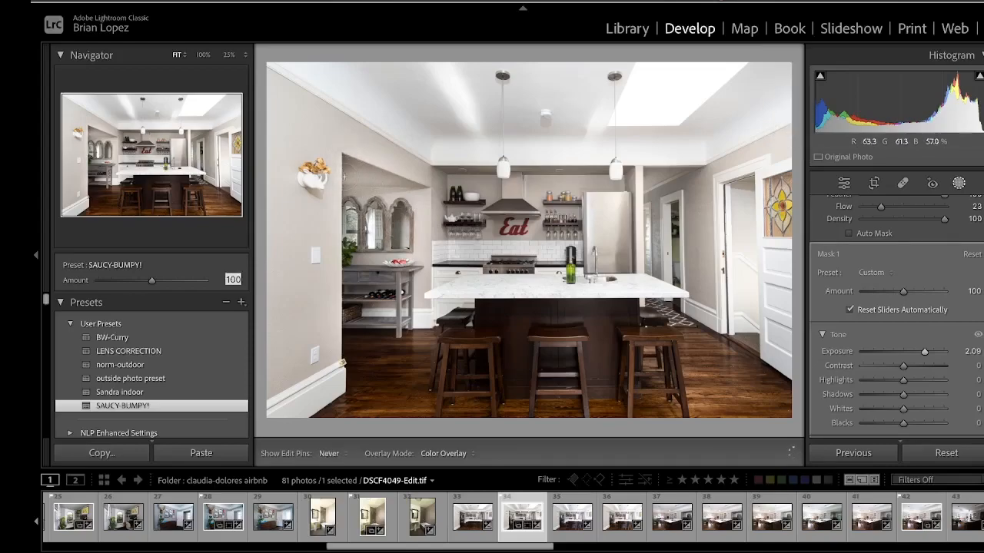
key("h")
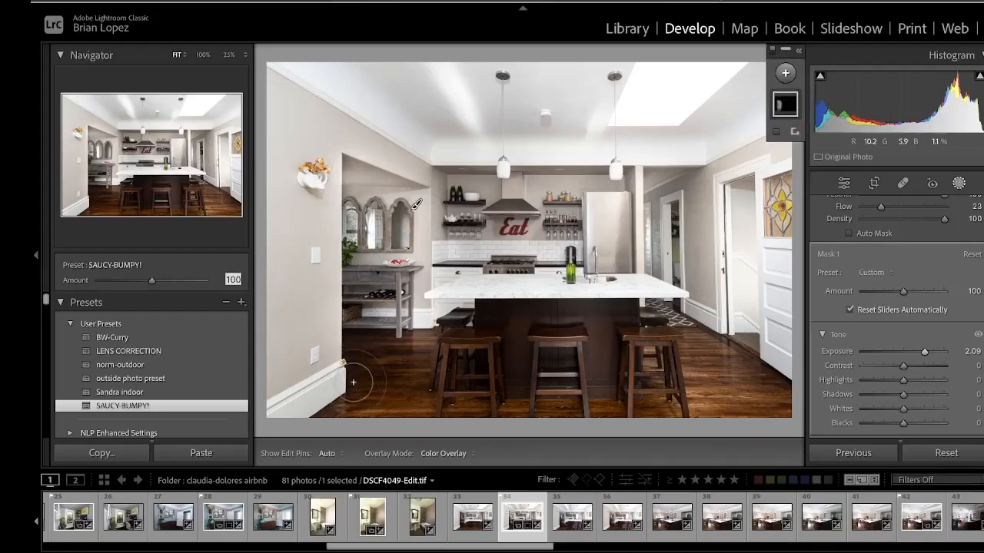
key("h")
key("h")
key("h")
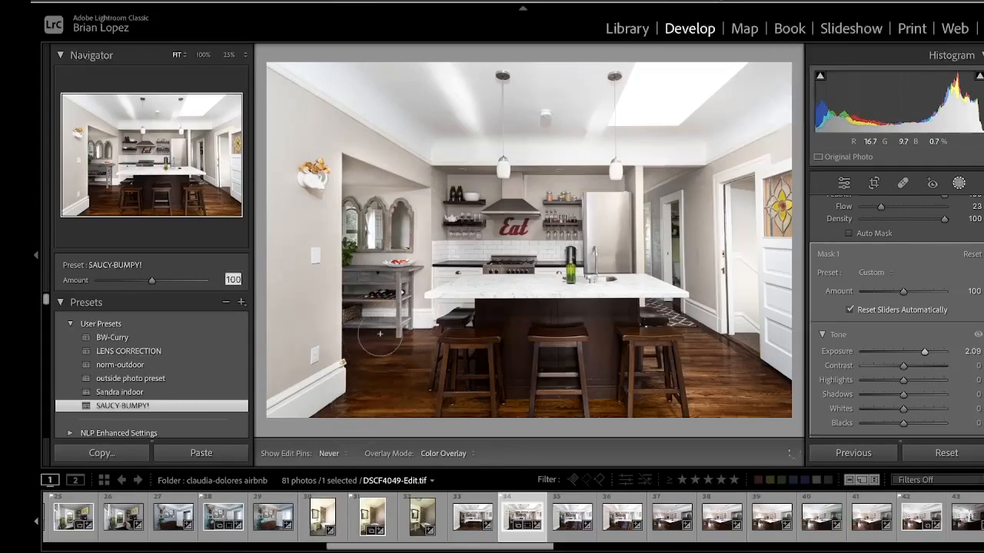
key("h")
key("h")
key("h")
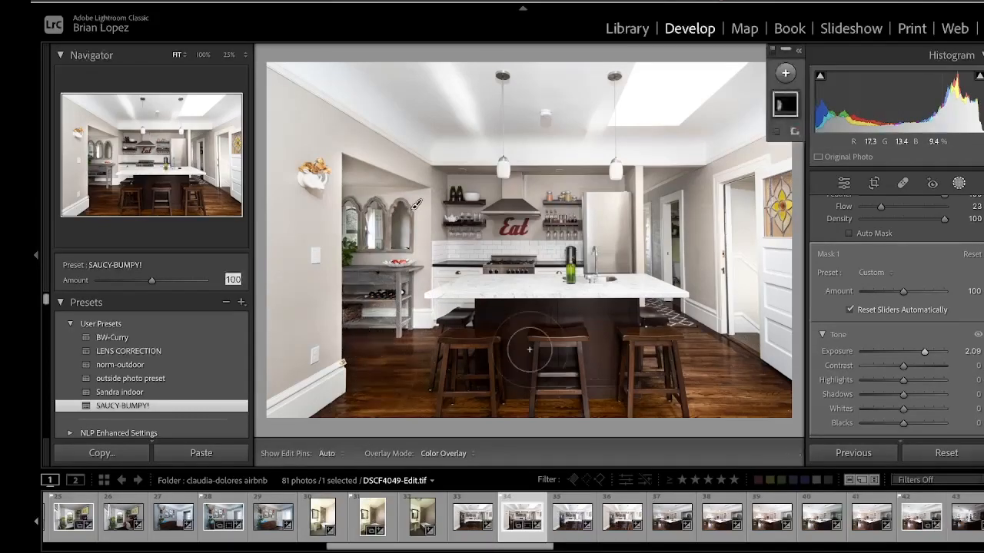
key("backslash")
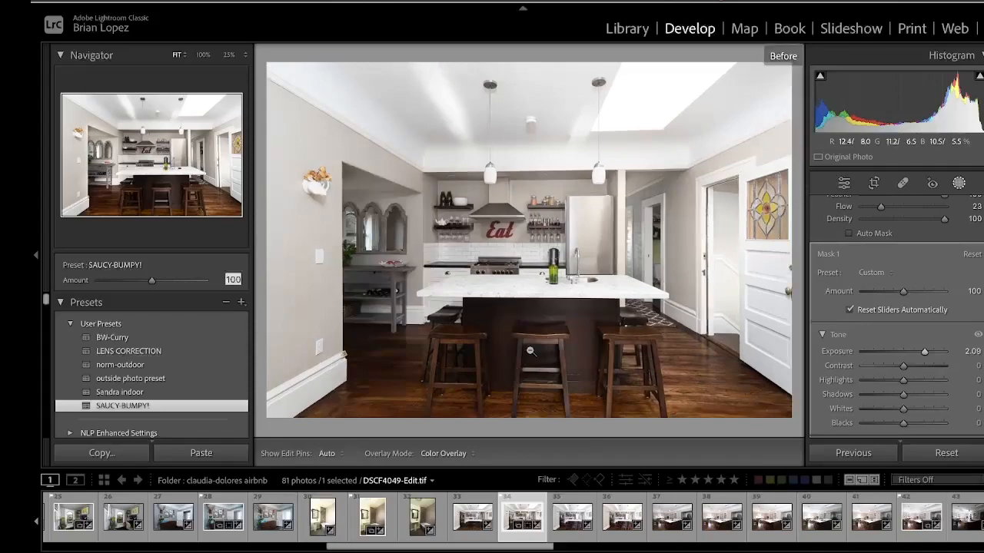
key("backslash")
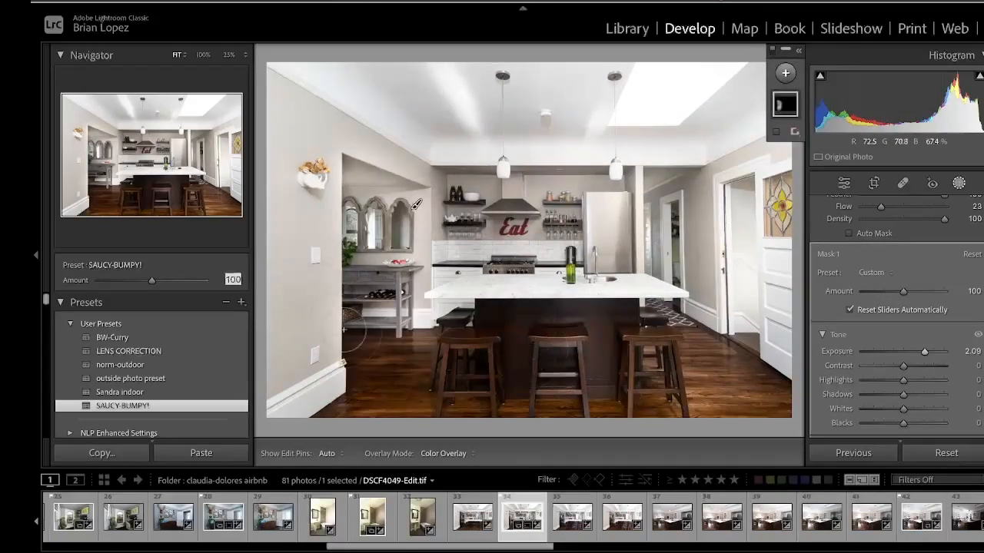
Flag the photo as rejected and return to the first brush mask.
key("x")
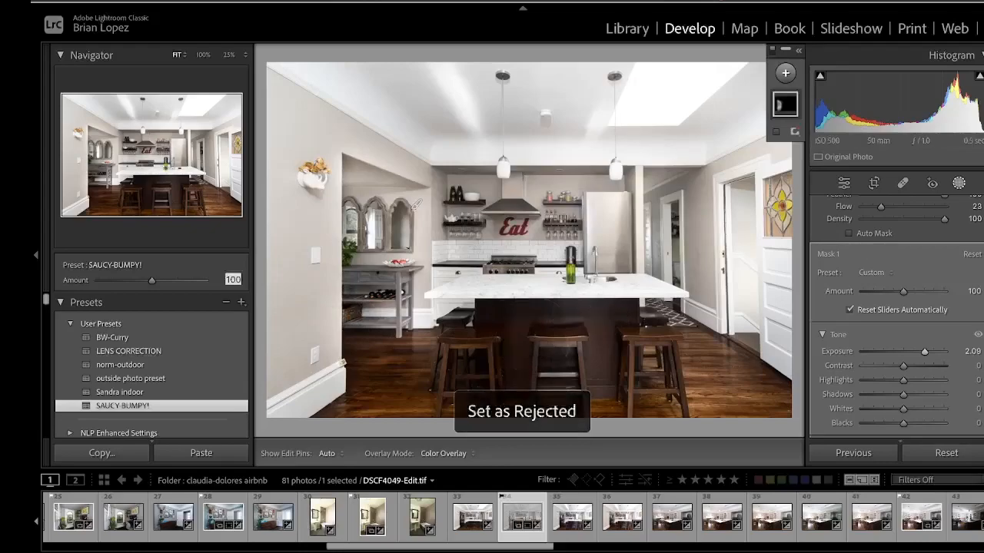
left_click(960, 183)
left_click(832, 211)
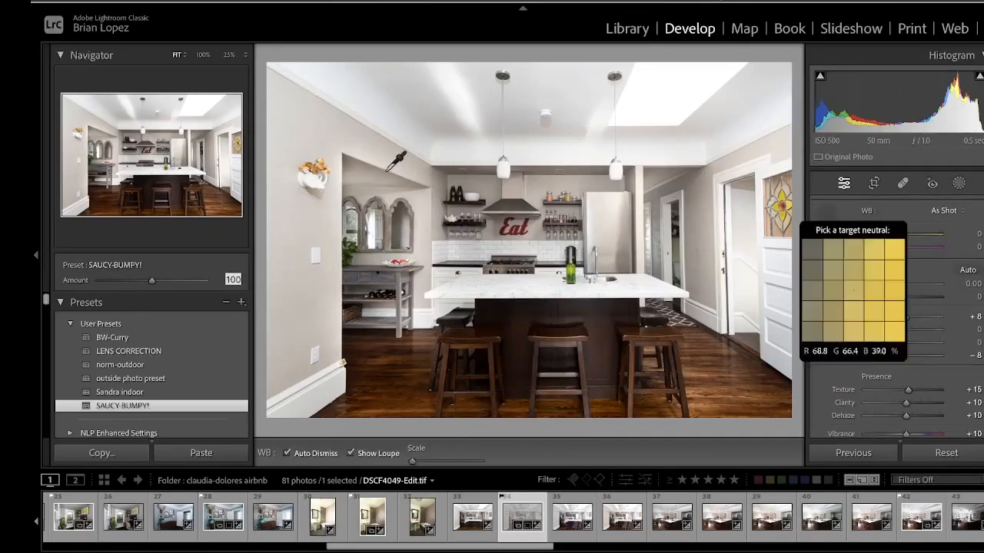
left_click(960, 183)
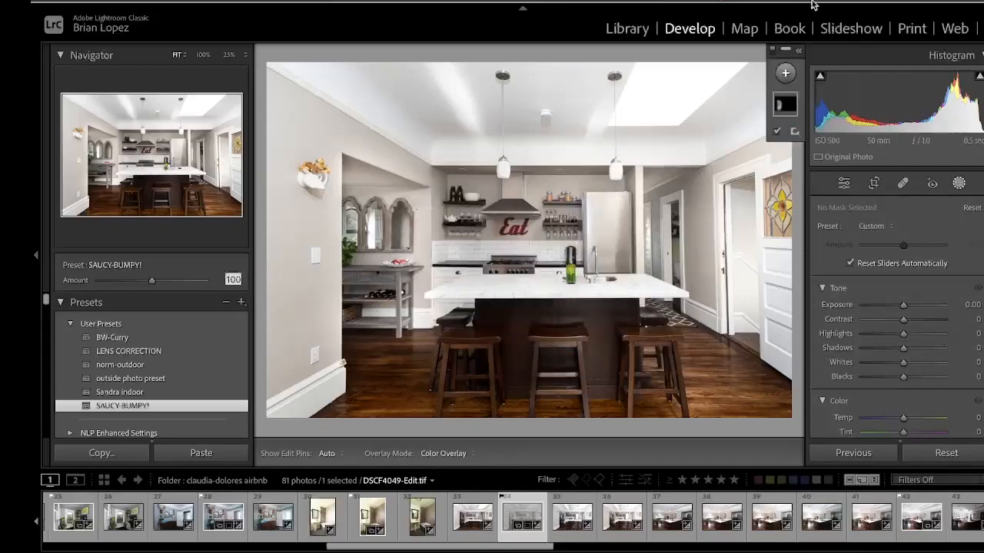
left_click(781, 110)
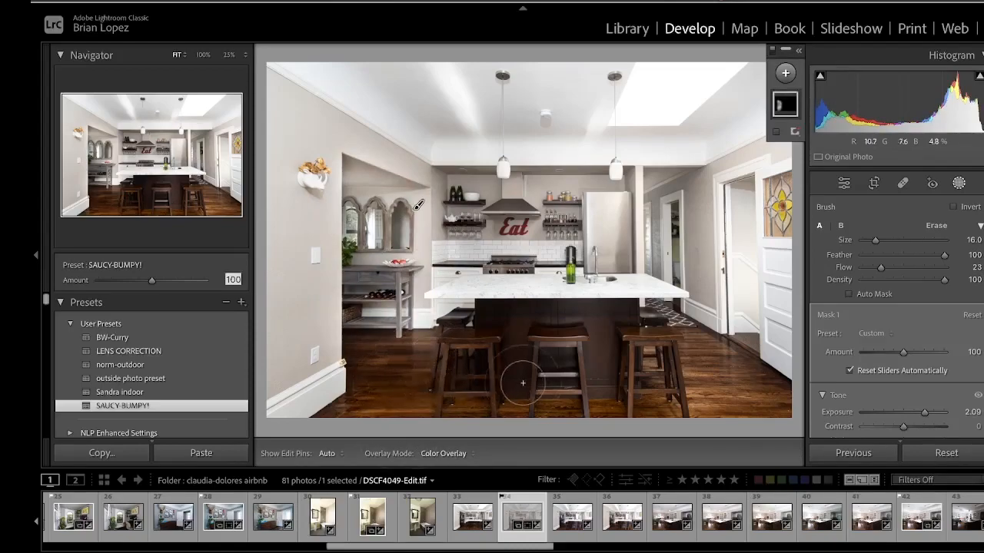
Add a second brush mask painted over the floor and island base, and set its exposure to 1.97.
key("h")
key("h")
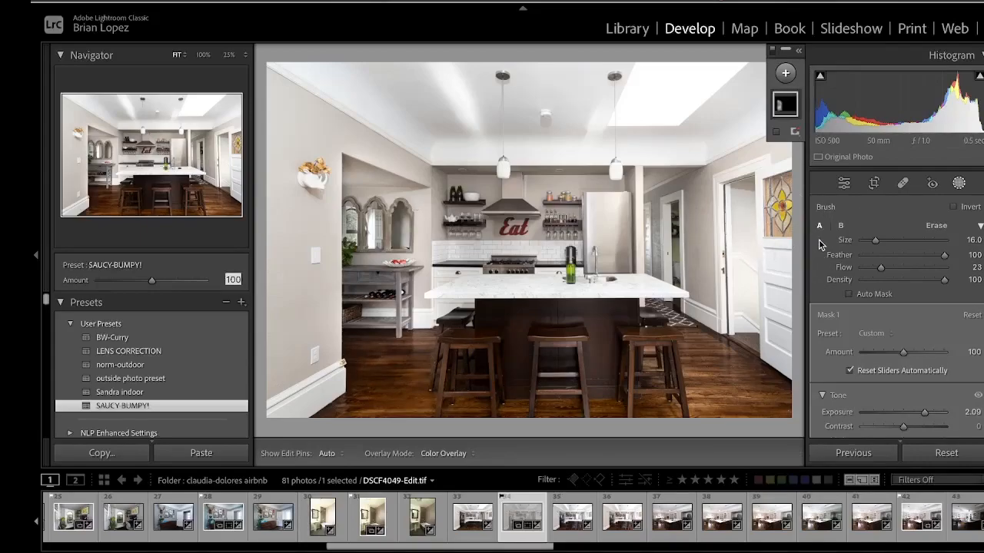
left_click(784, 72)
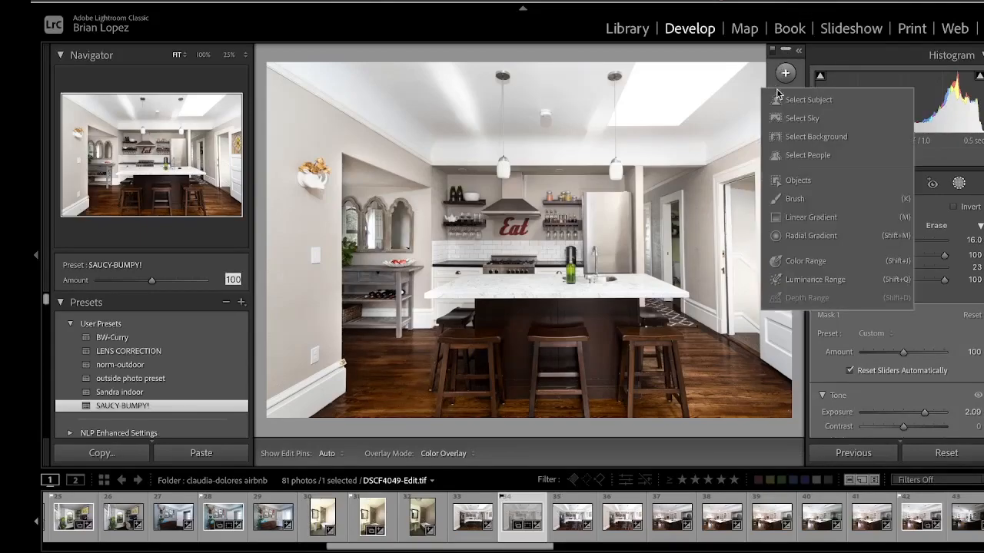
left_click(794, 198)
mouse_move(389, 389)
left_mouse_down()
mouse_move(437, 394)
mouse_move(412, 369)
mouse_move(555, 389)
mouse_move(668, 383)
mouse_move(599, 389)
mouse_move(446, 350)
mouse_move(377, 378)
mouse_move(383, 397)
mouse_move(580, 409)
left_mouse_up()
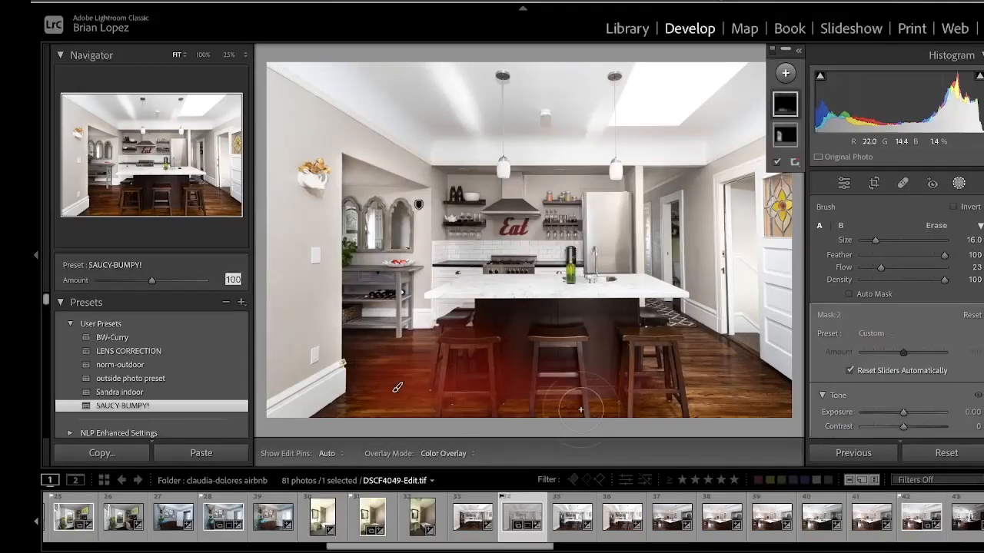
key("h")
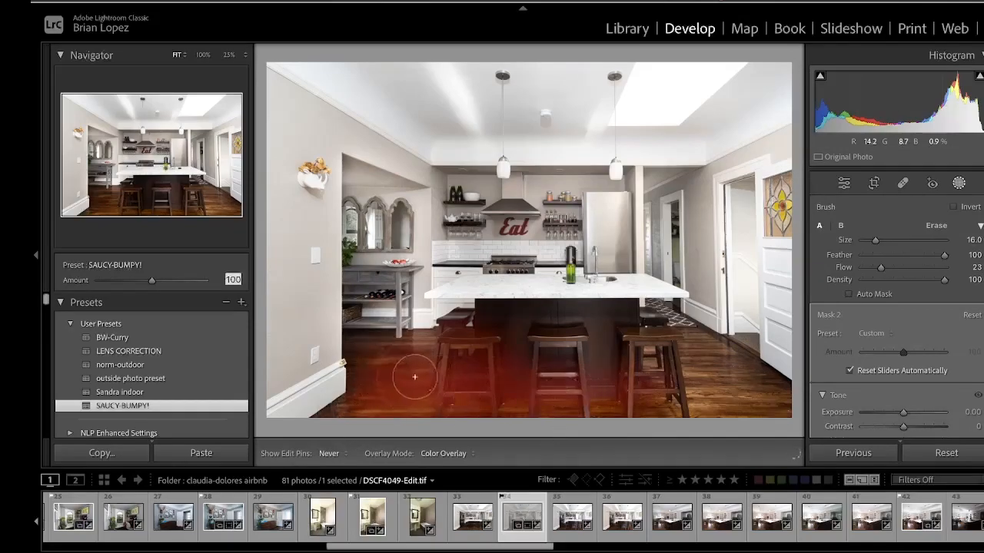
mouse_move(447, 390)
left_mouse_down()
mouse_move(562, 395)
mouse_move(605, 380)
mouse_move(617, 339)
mouse_move(632, 332)
mouse_move(508, 333)
mouse_move(608, 354)
left_mouse_up()
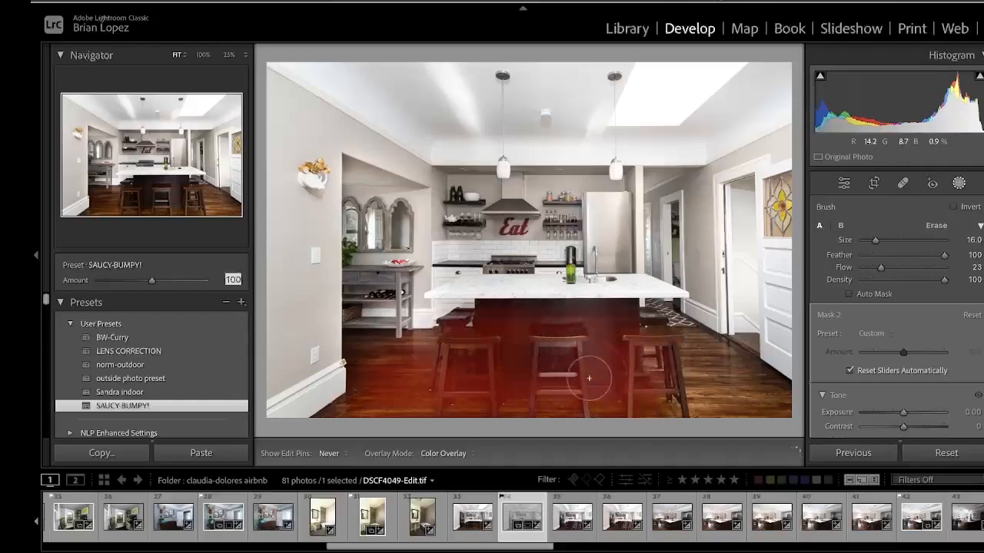
key("h")
left_click_drag(904, 414, 924, 414)
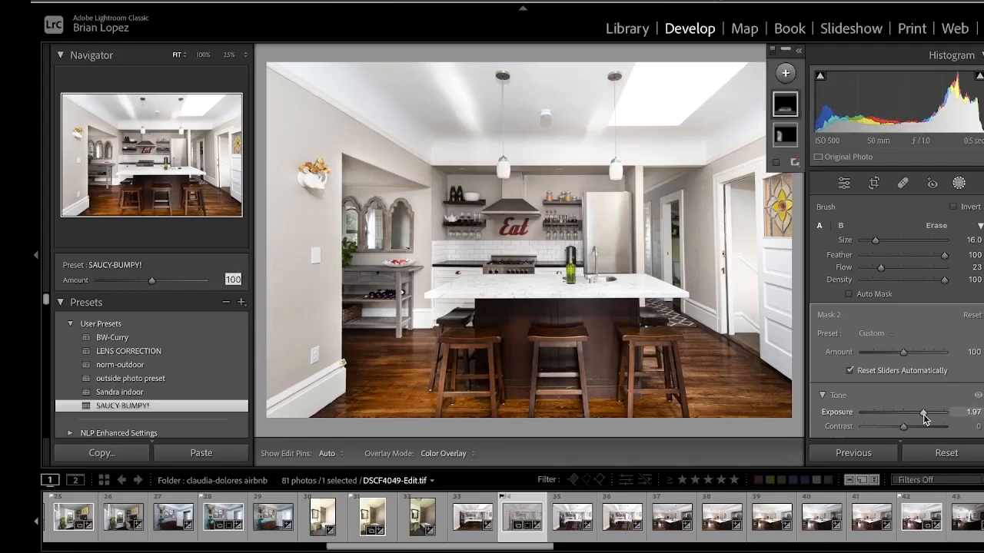
Check the brushed floor area by toggling the mask overlay and pins.
key("h")
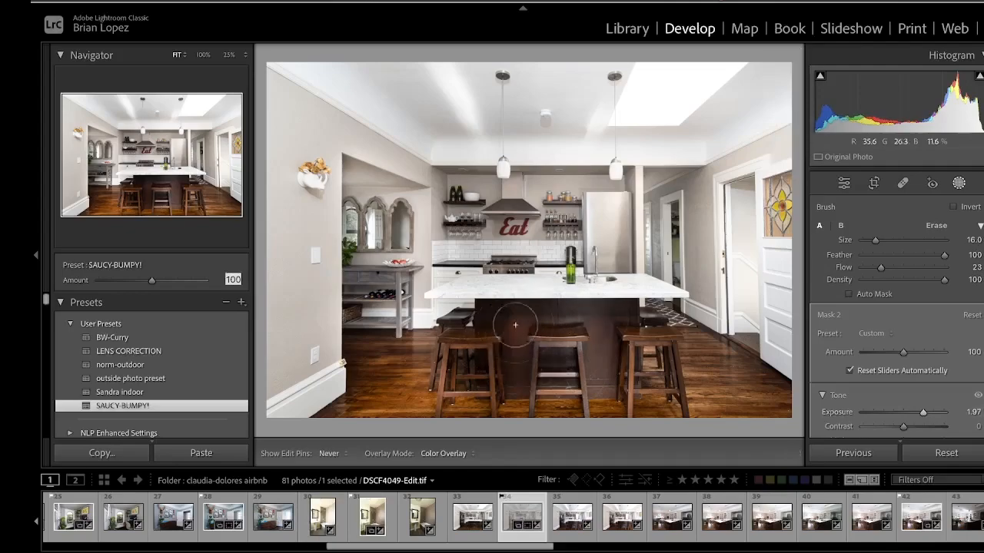
key("h")
key("o")
key("o")
key("h")
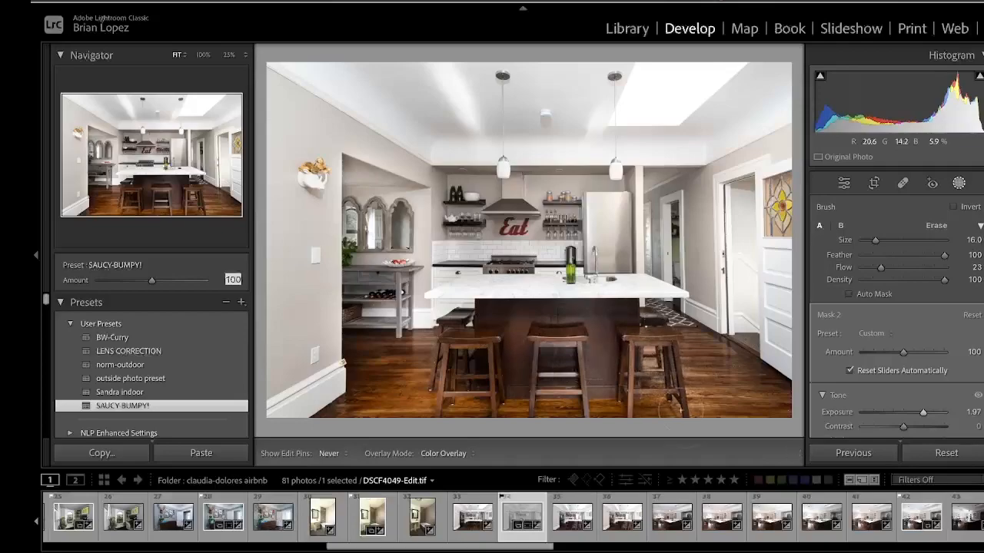
key("h")
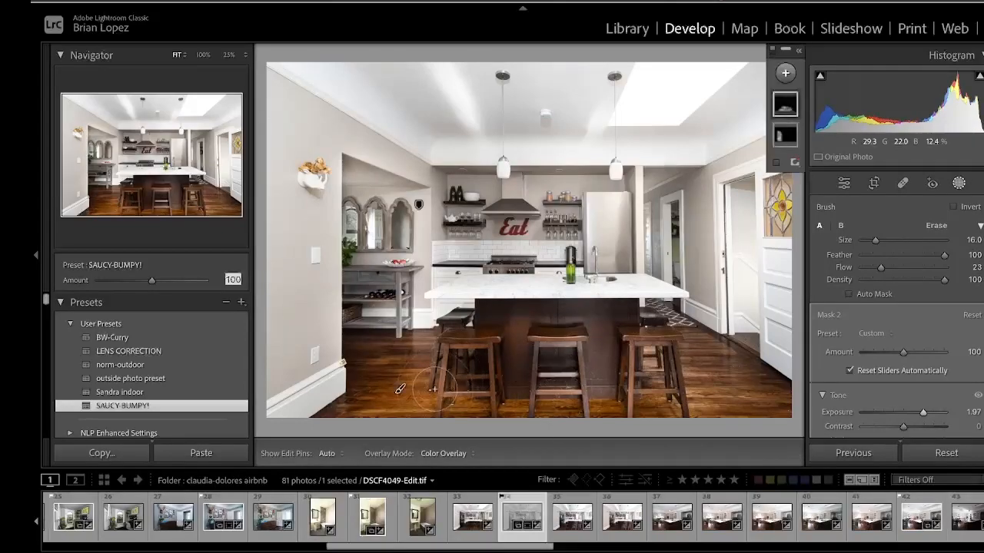
key("h")
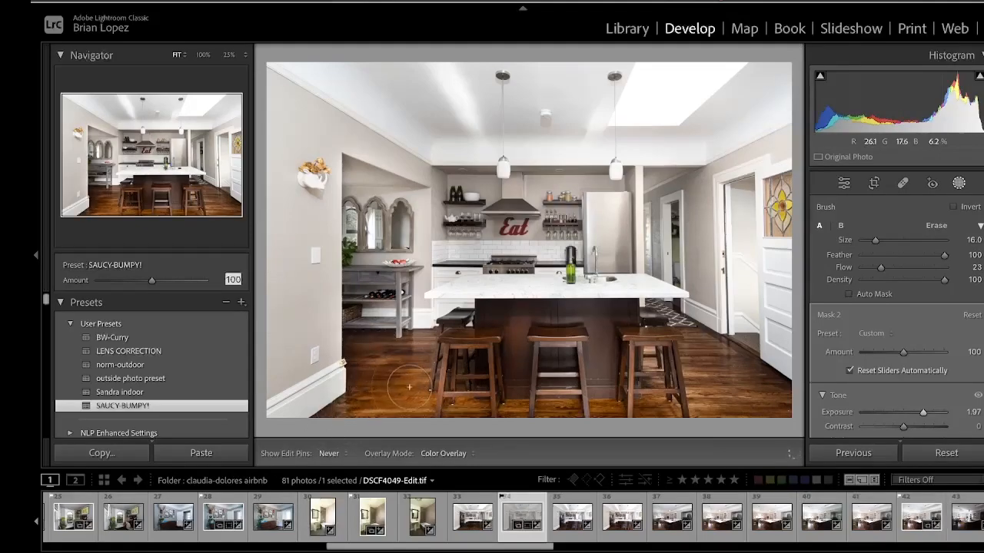
key("h")
key("h")
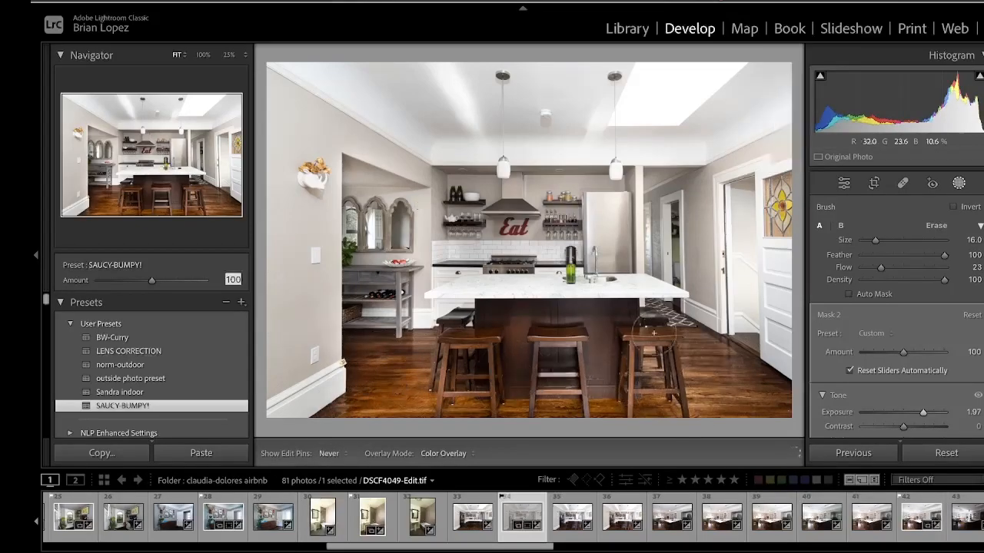
key("h")
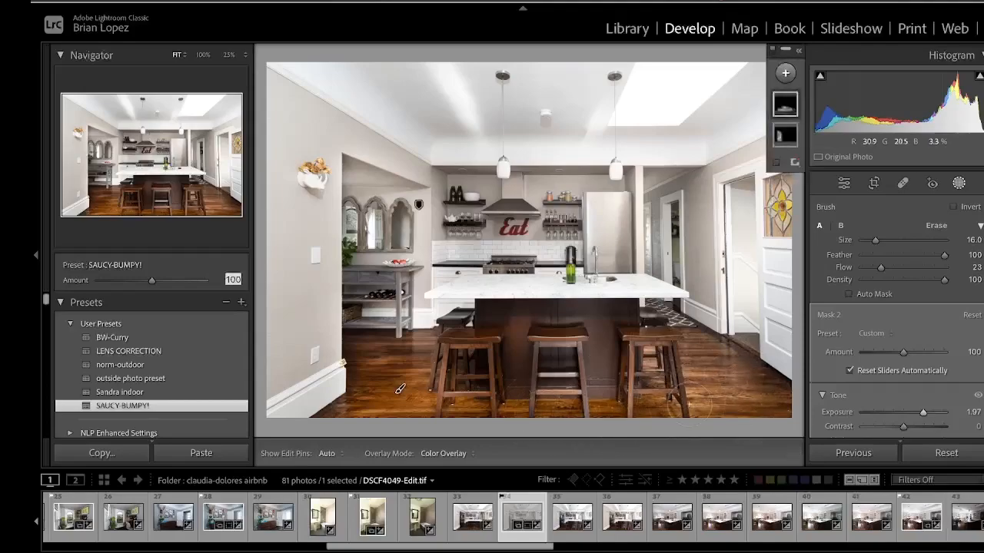
key("h")
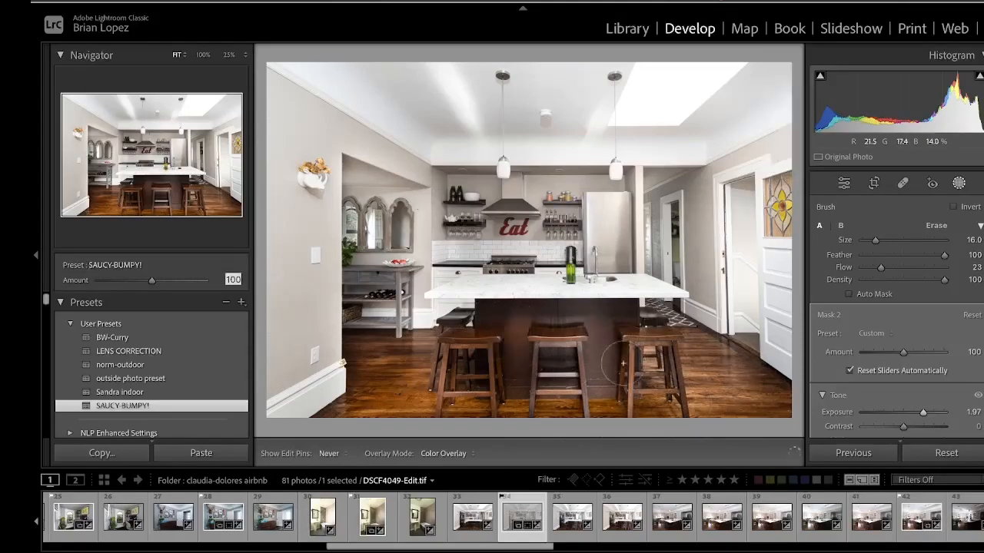
key("h")
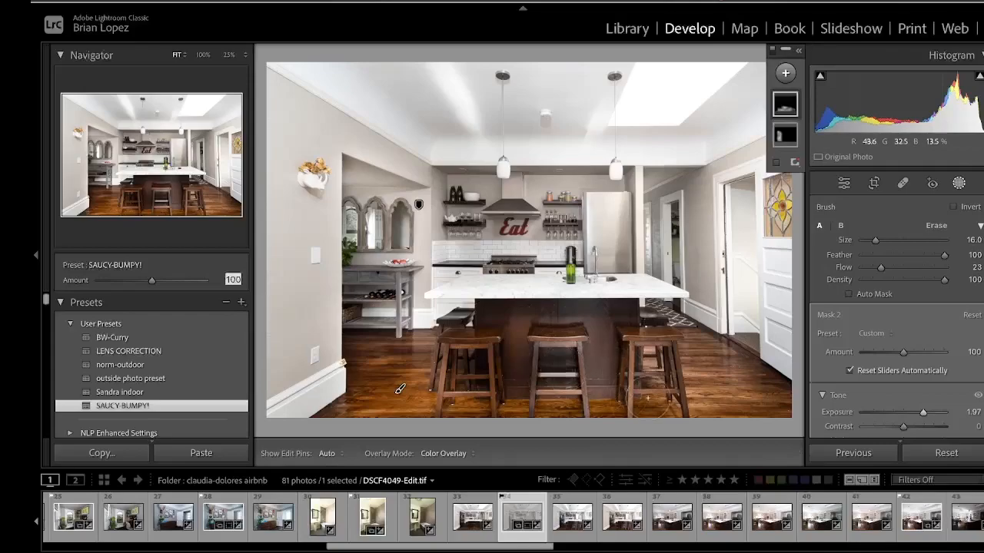
key("h")
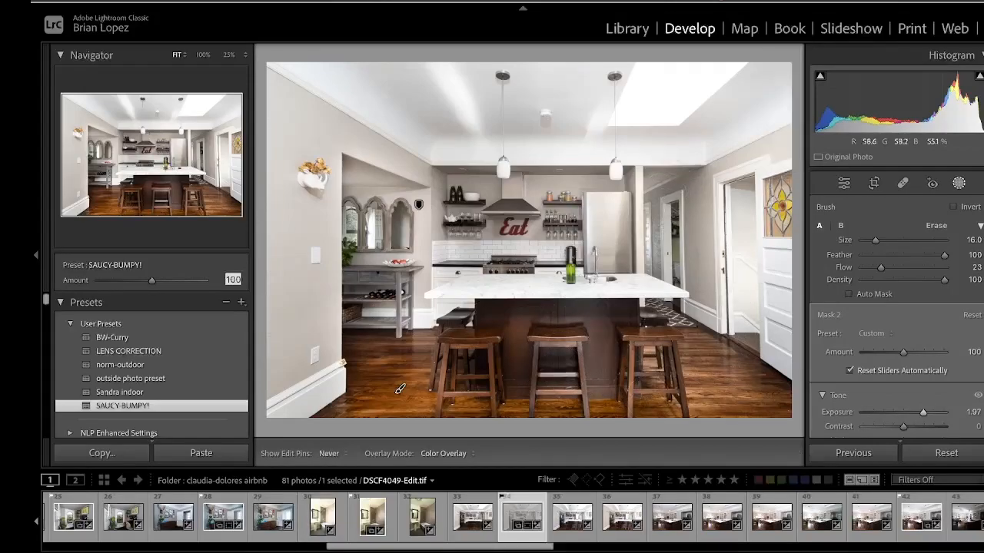
Paint additional strokes with the second brush mask over the dark wall area beside the right-hand doorway.
left_click_drag(640, 170, 651, 170)
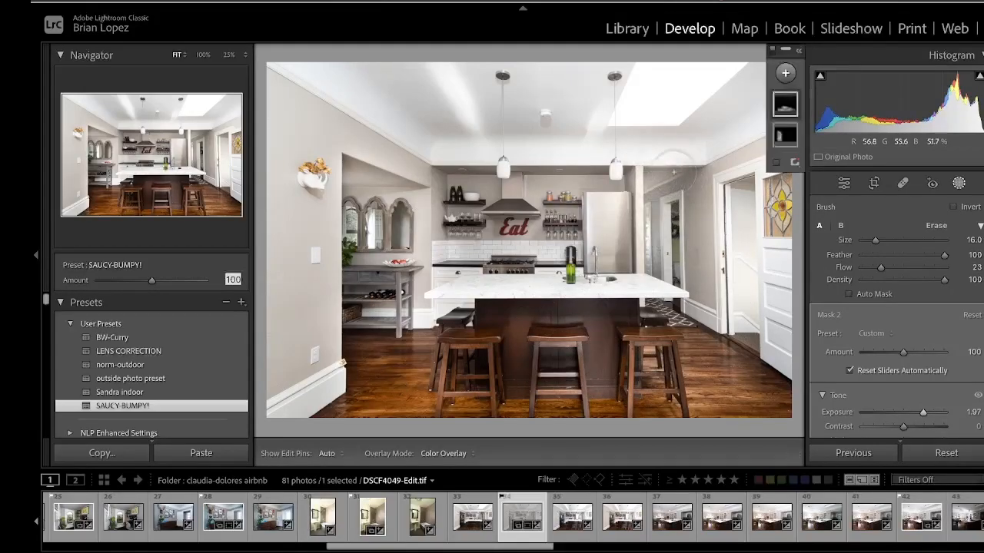
mouse_move(659, 280)
left_mouse_down()
mouse_move(650, 289)
mouse_move(671, 240)
left_mouse_up()
left_click_drag(671, 176, 646, 176)
mouse_move(669, 259)
left_mouse_down()
mouse_move(671, 290)
mouse_move(670, 281)
left_mouse_up()
mouse_move(657, 223)
left_mouse_down()
mouse_move(653, 182)
mouse_move(679, 174)
left_mouse_up()
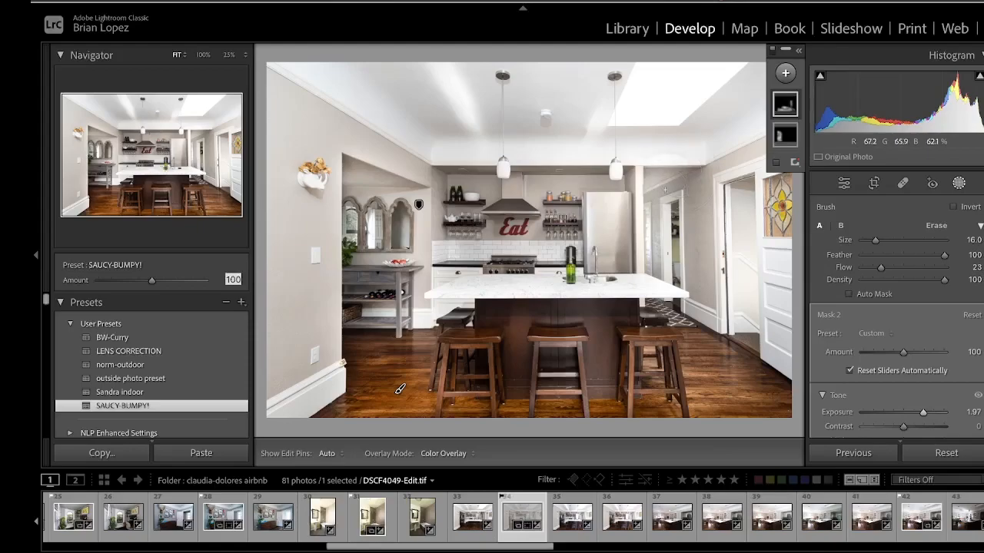
Review the brightened kitchen by toggling the edit pins, the before/after view and the full-screen preview.
key("h")
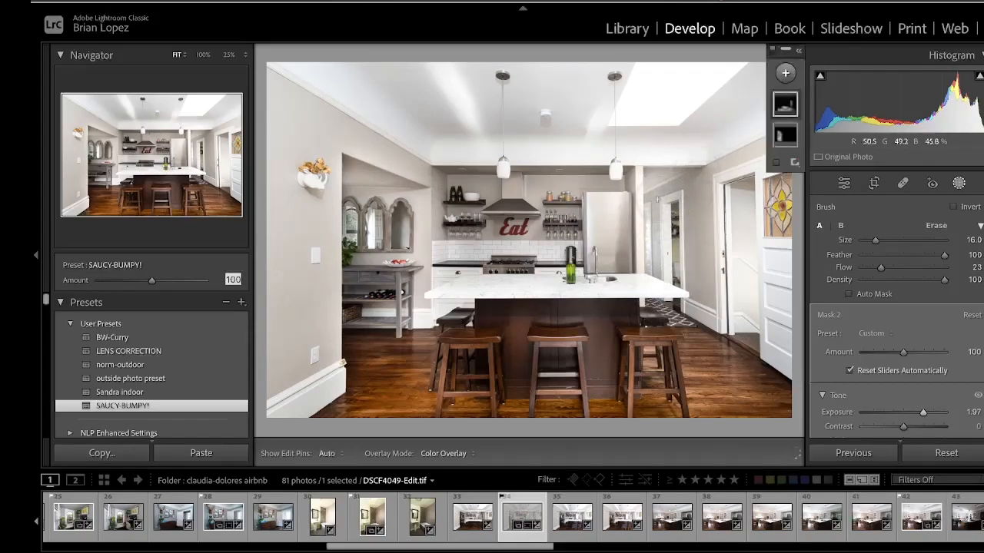
key("h")
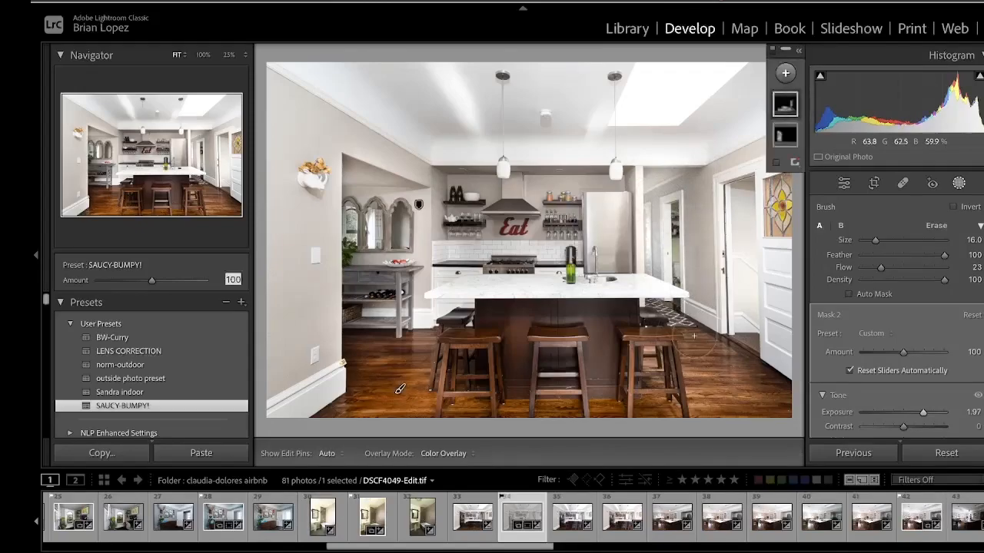
key("backslash")
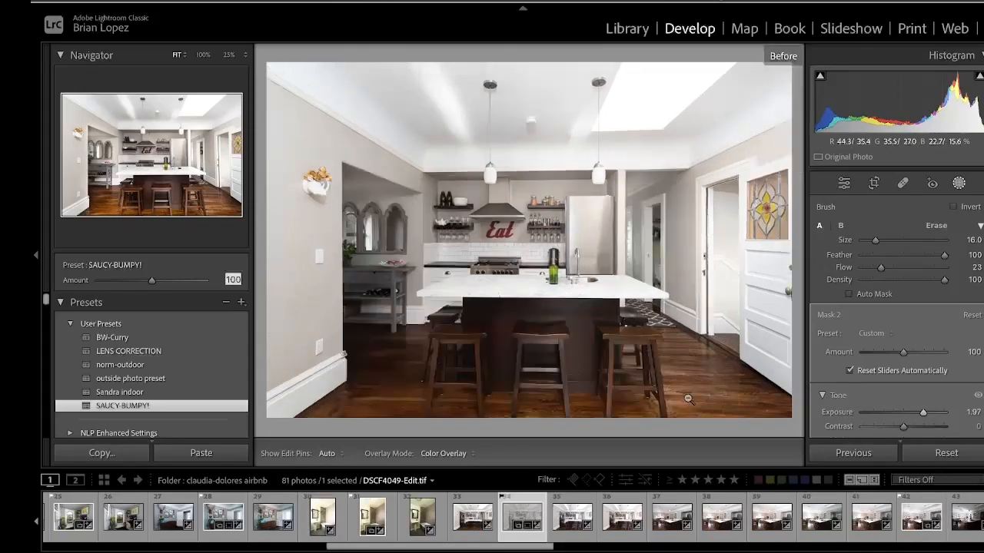
key("backslash")
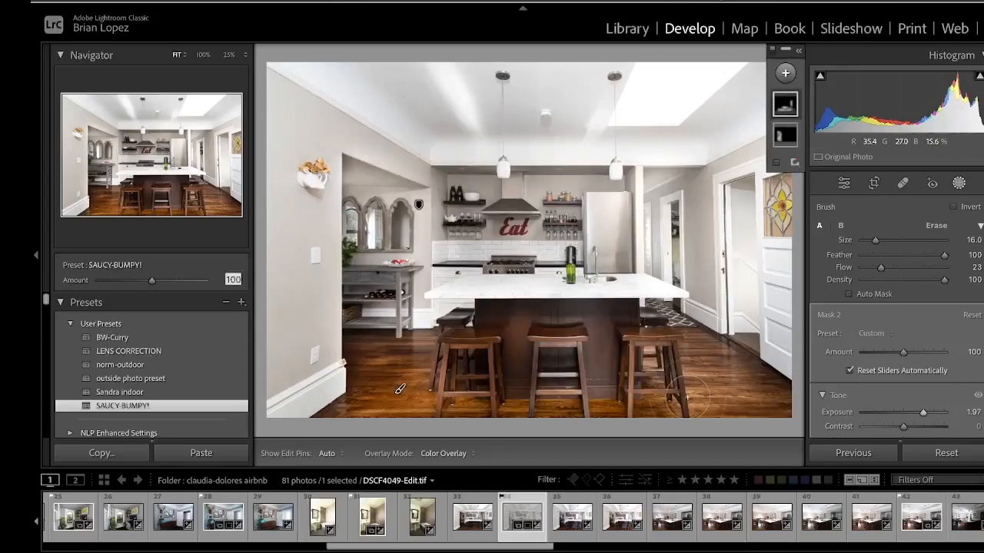
key("f")
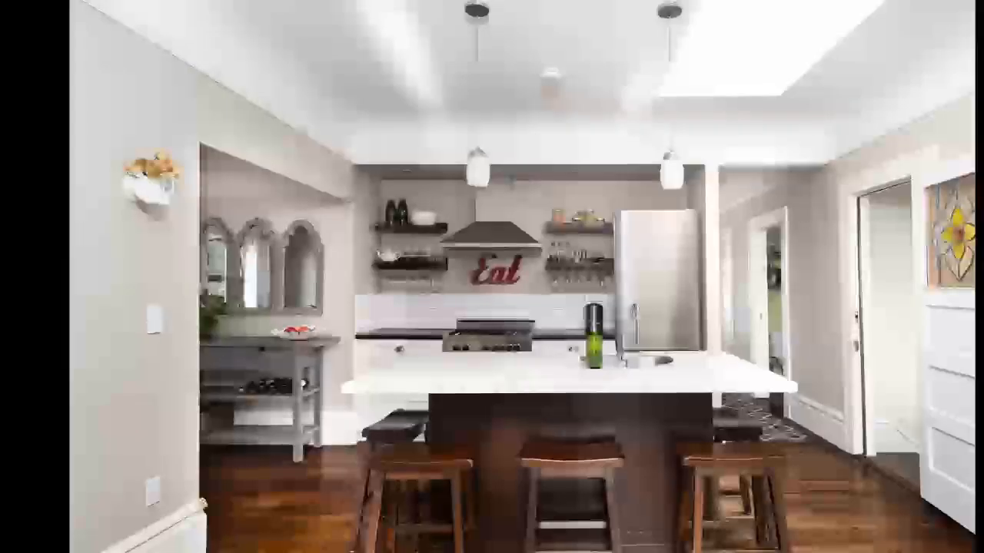